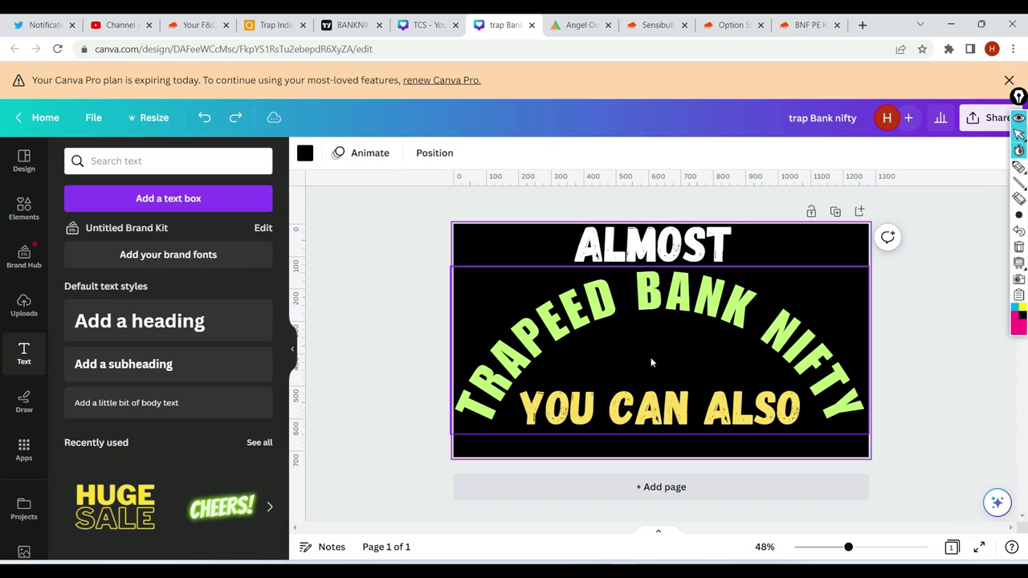
# Zoom the BNF PE put-ratio payoff graph to 37,500–40,500, then show the 40000/40500 call spread.
pyautogui.click(782, 28)
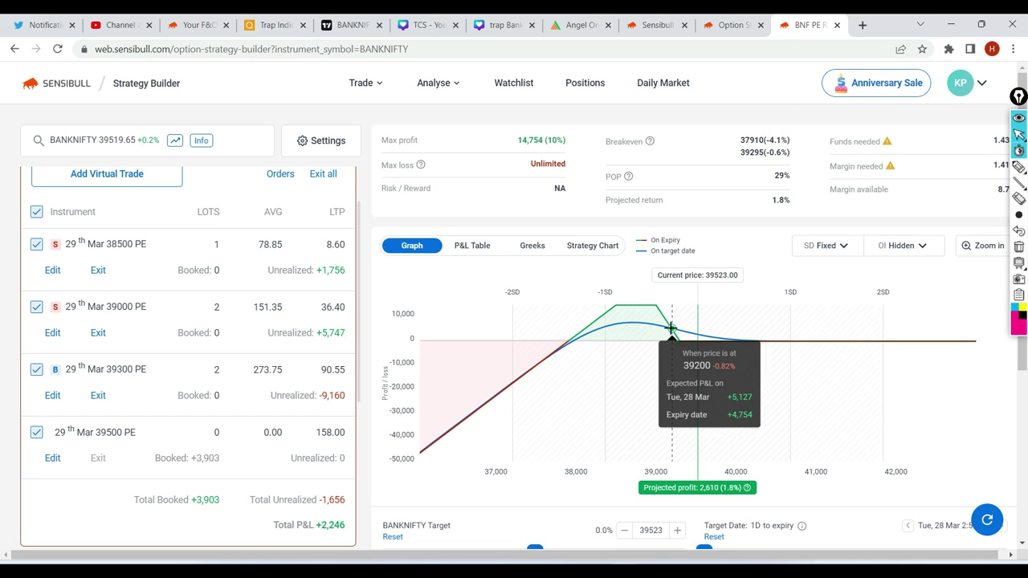
pyautogui.moveTo(873, 330)
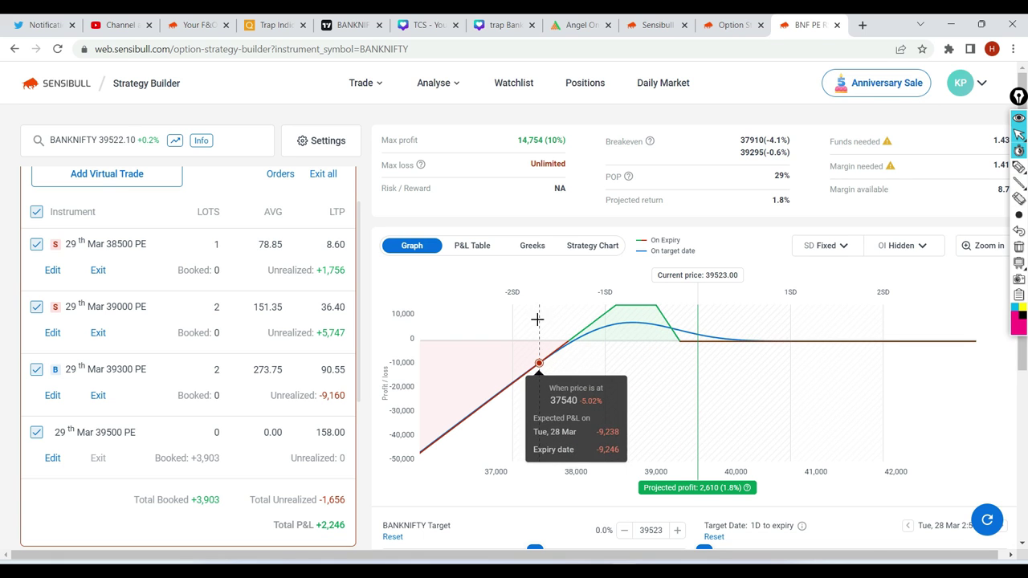
pyautogui.moveTo(525, 318); pyautogui.dragTo(779, 308)
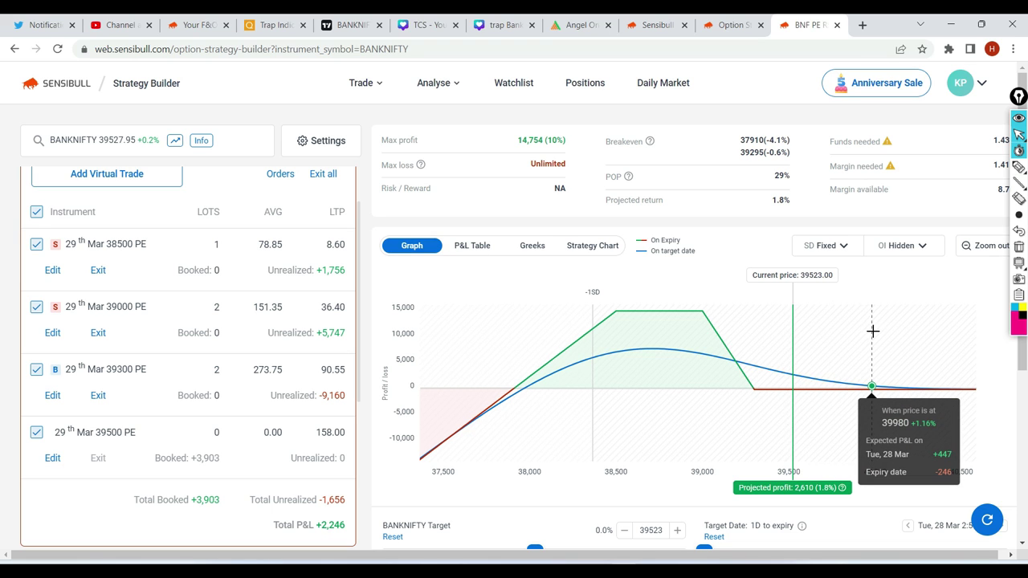
pyautogui.click(732, 25)
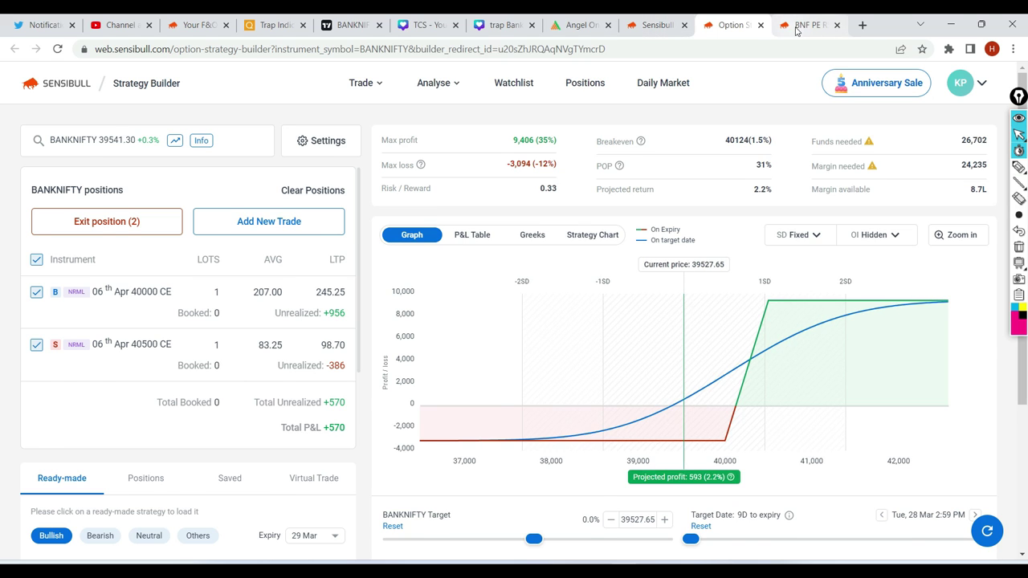
# Return to the put-ratio strategy showing max profit 14,754 and breakevens 37,910/39,295.
pyautogui.click(799, 25)
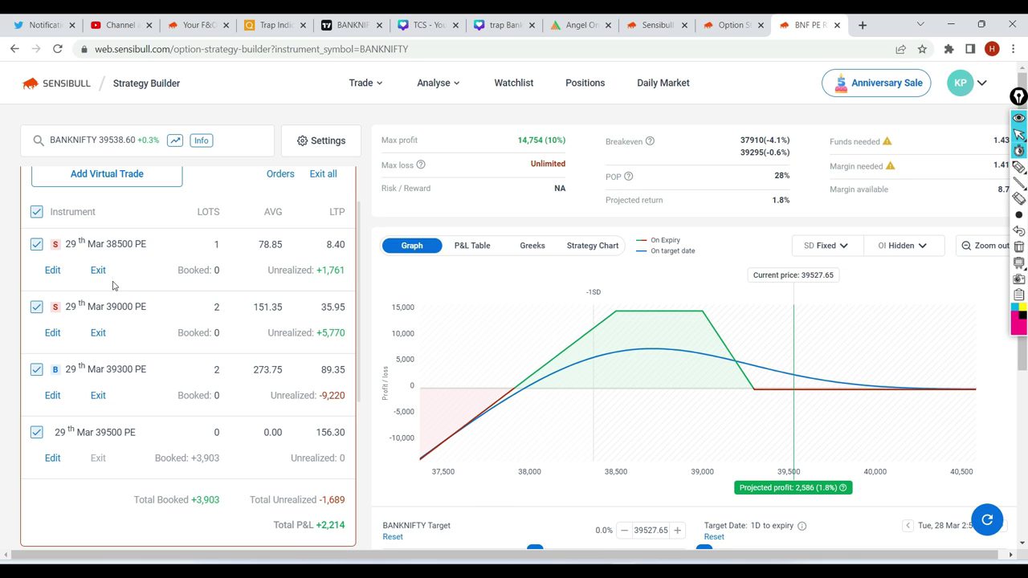
pyautogui.moveTo(712, 354)
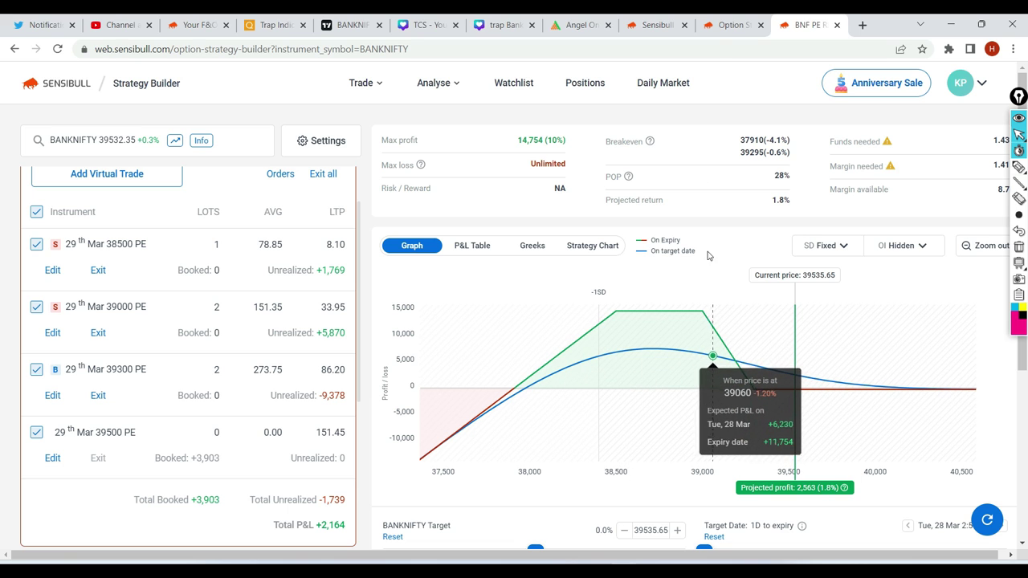
# Check the call spread graph, then view the completed buy 40000 and sell 40500 orders.
pyautogui.click(727, 25)
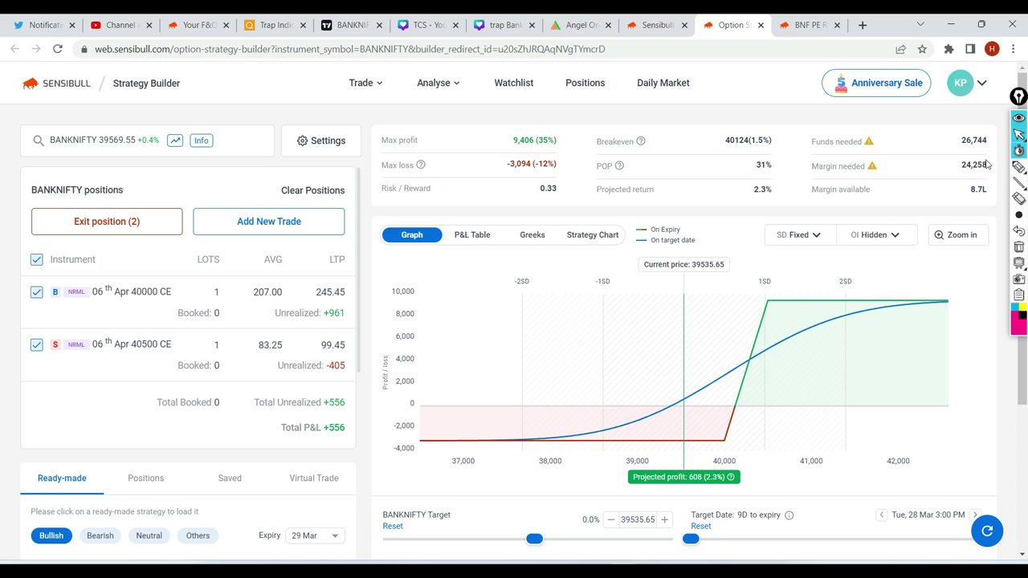
pyautogui.moveTo(735, 367)
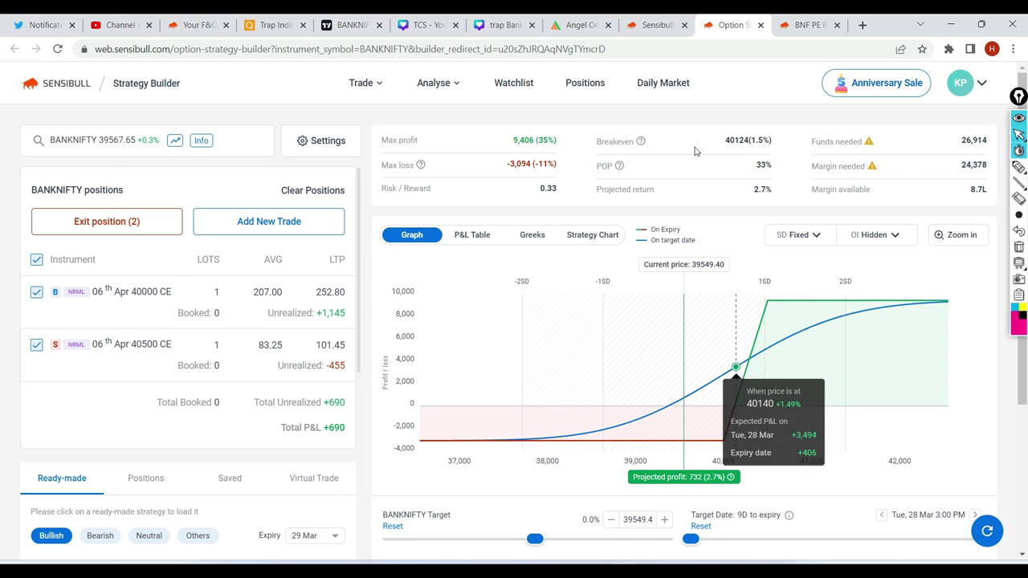
pyautogui.click(657, 25)
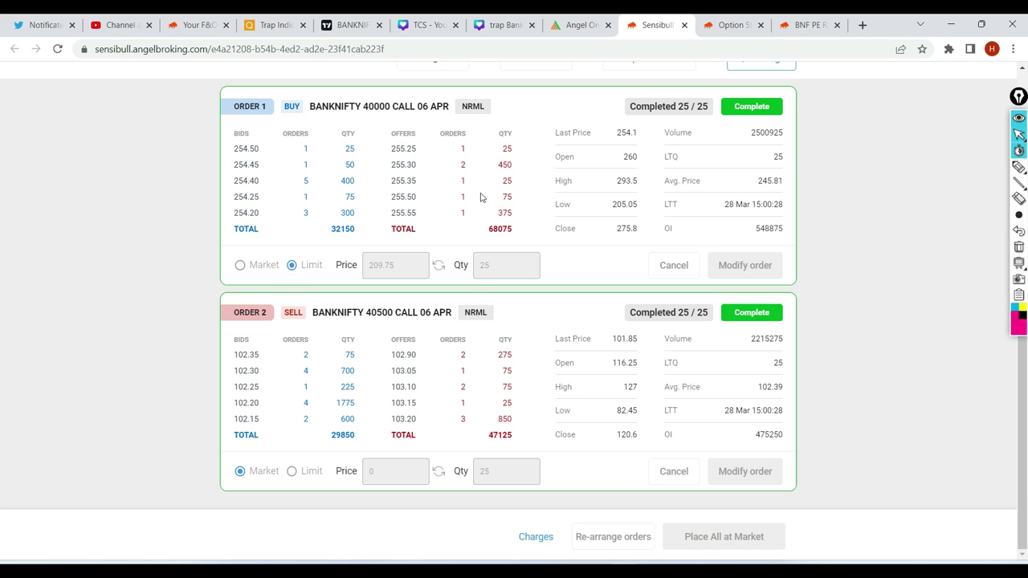
pyautogui.click(578, 28)
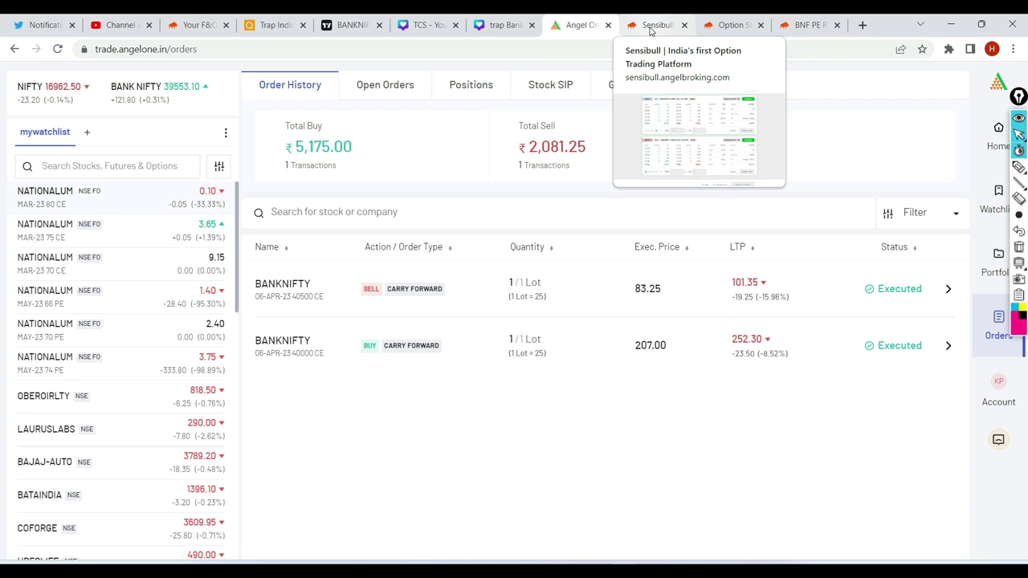
pyautogui.click(650, 31)
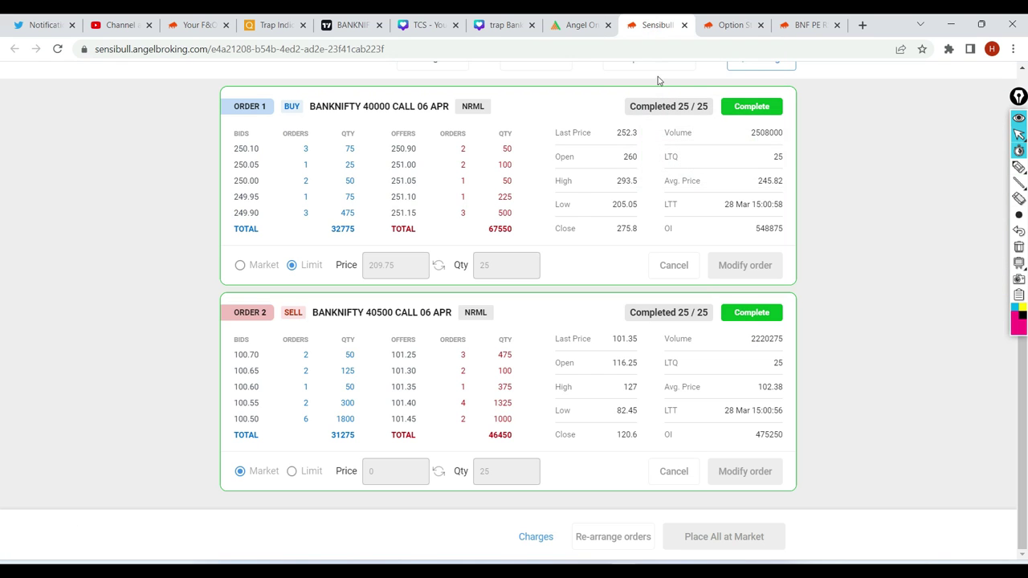
pyautogui.click(729, 25)
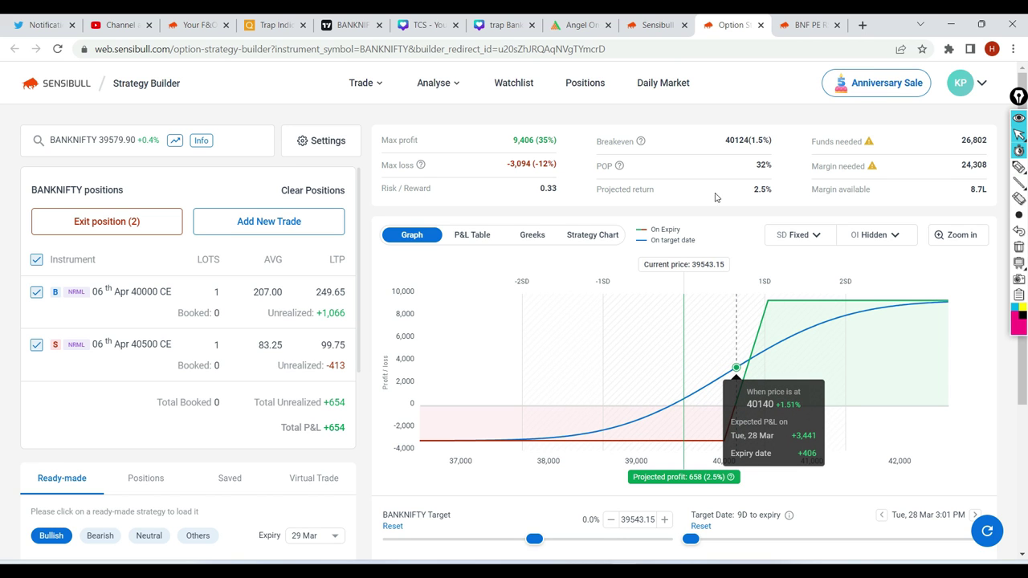
pyautogui.hotkey('ctrl', 'shift', 'Tab')
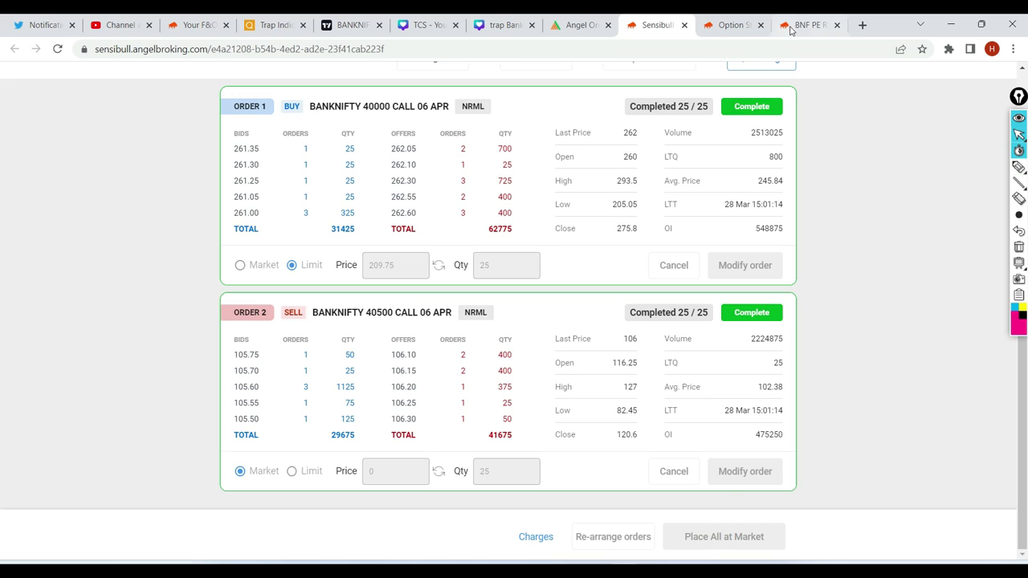
# Review the put-ratio payoff, then switch to the call debit spread at +789 total P&L.
pyautogui.click(791, 29)
pyautogui.moveTo(798, 386)
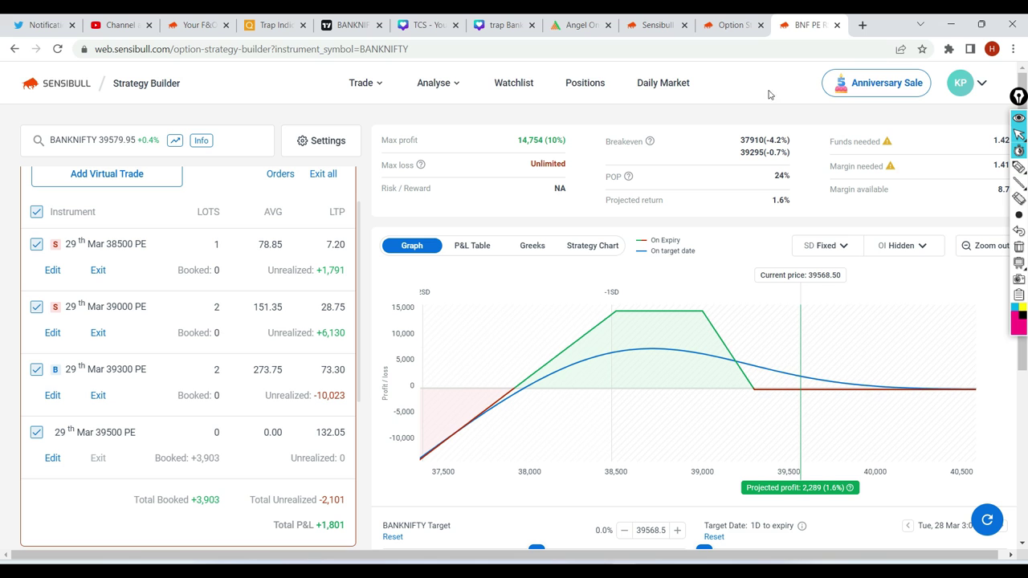
pyautogui.click(729, 26)
pyautogui.moveTo(742, 356)
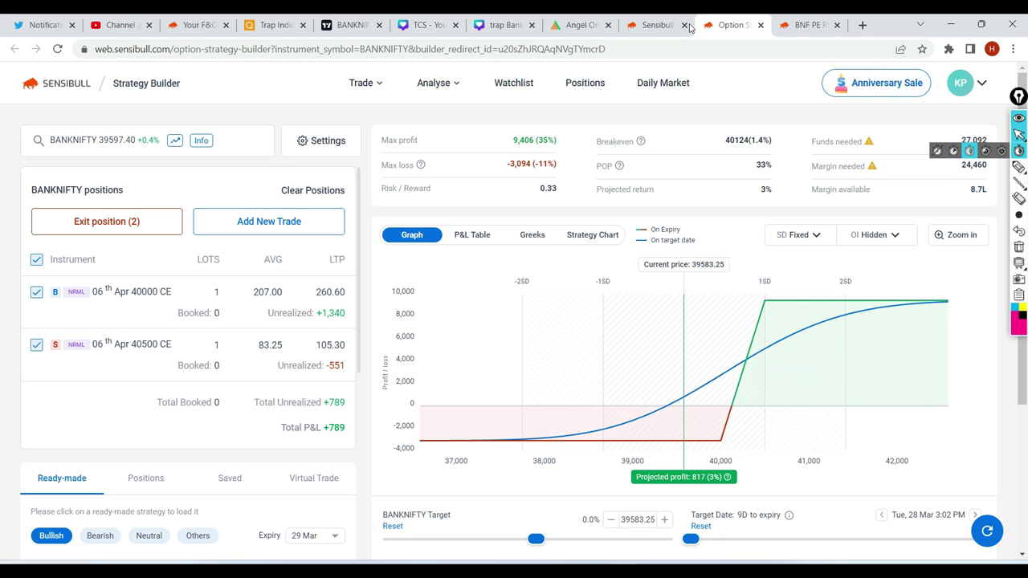
# Switch back to the put-ratio strategy, now at +1,897 total P&L.
pyautogui.click(807, 25)
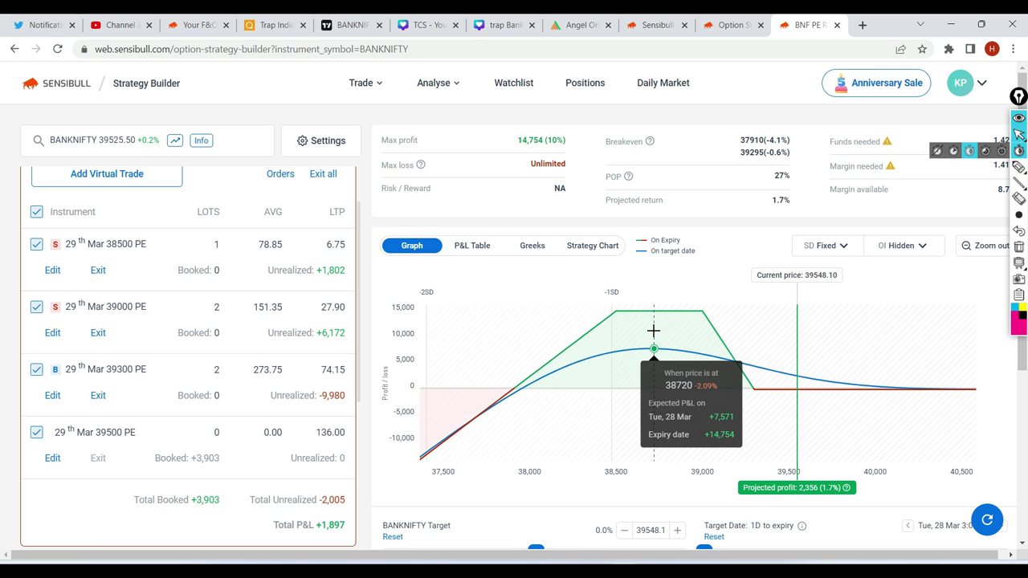
pyautogui.click(726, 27)
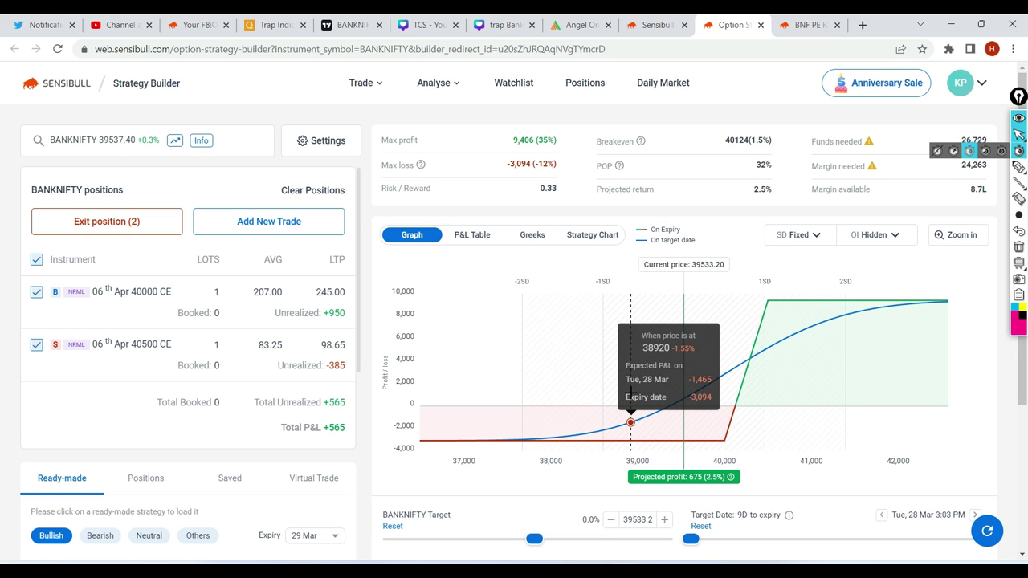
pyautogui.click(803, 25)
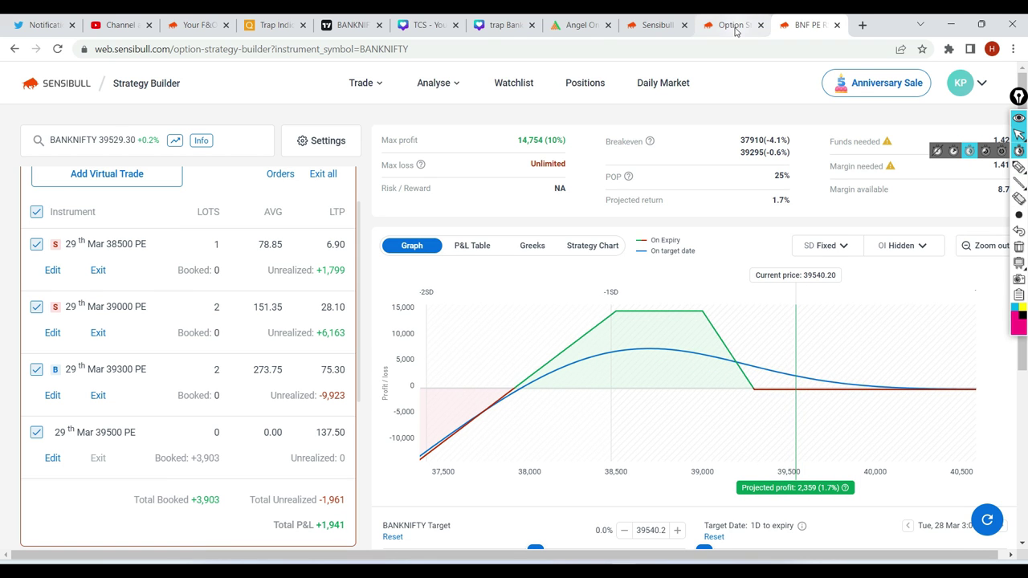
pyautogui.click(731, 25)
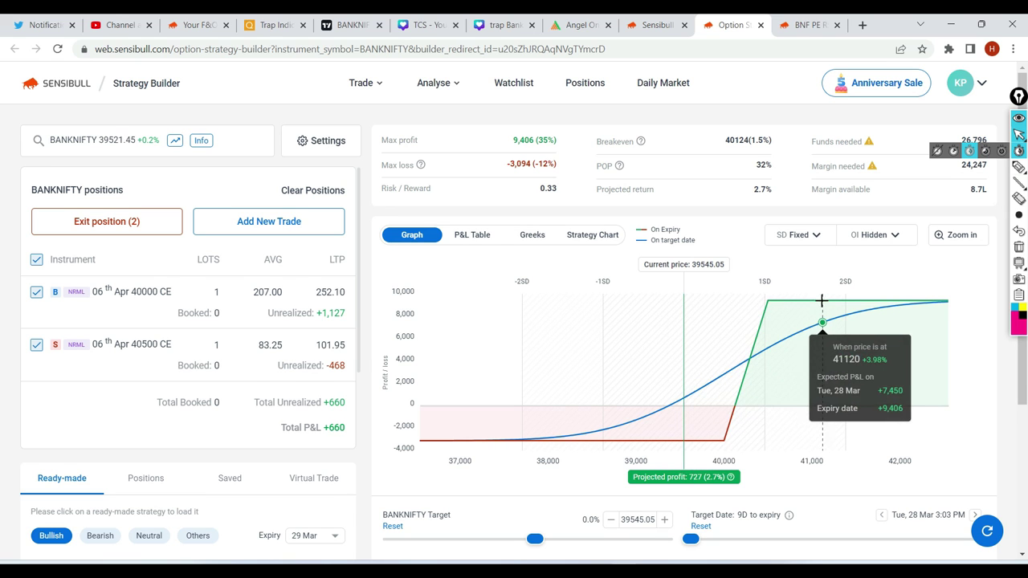
pyautogui.click(793, 24)
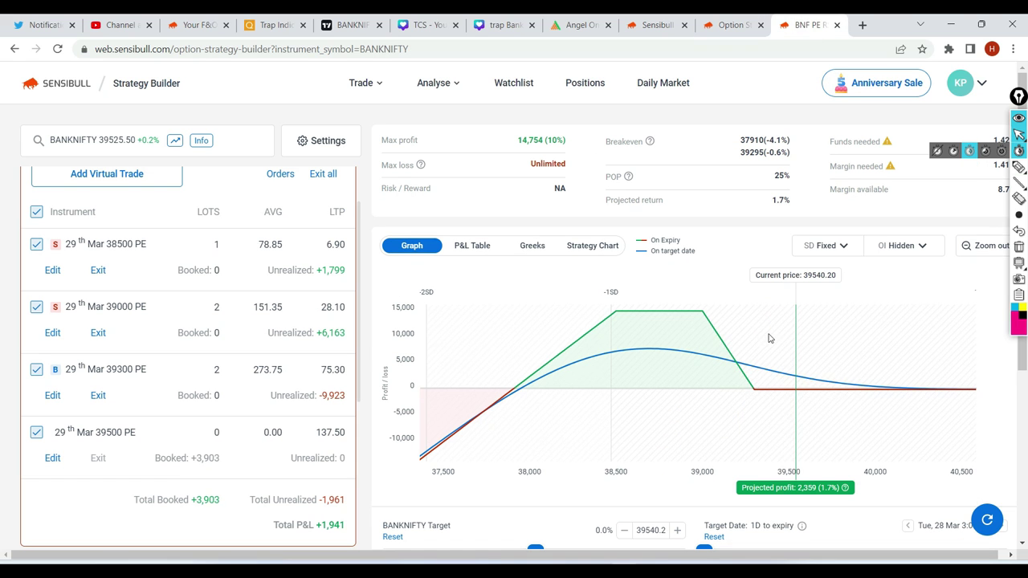
pyautogui.click(738, 29)
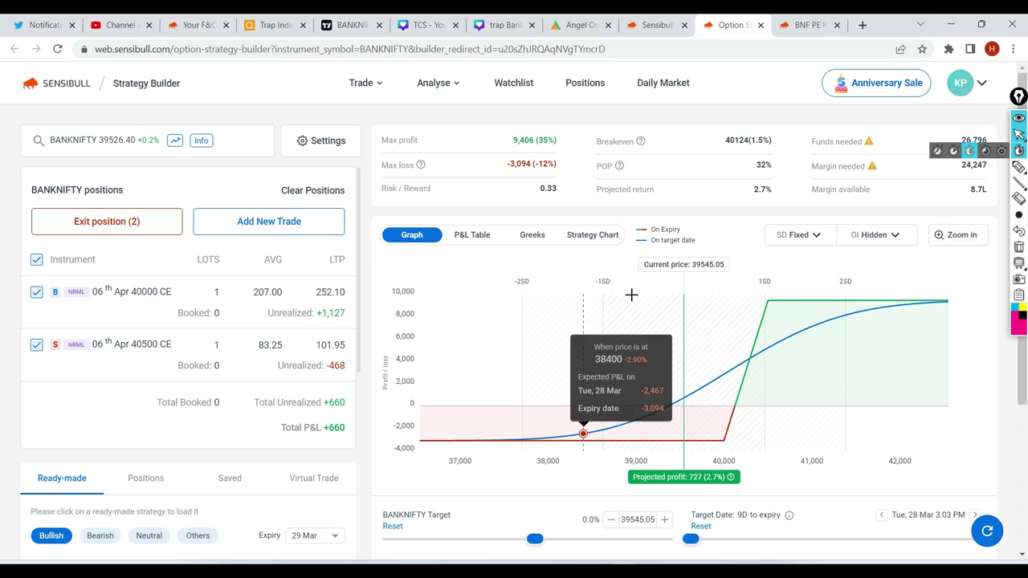
pyautogui.click(803, 25)
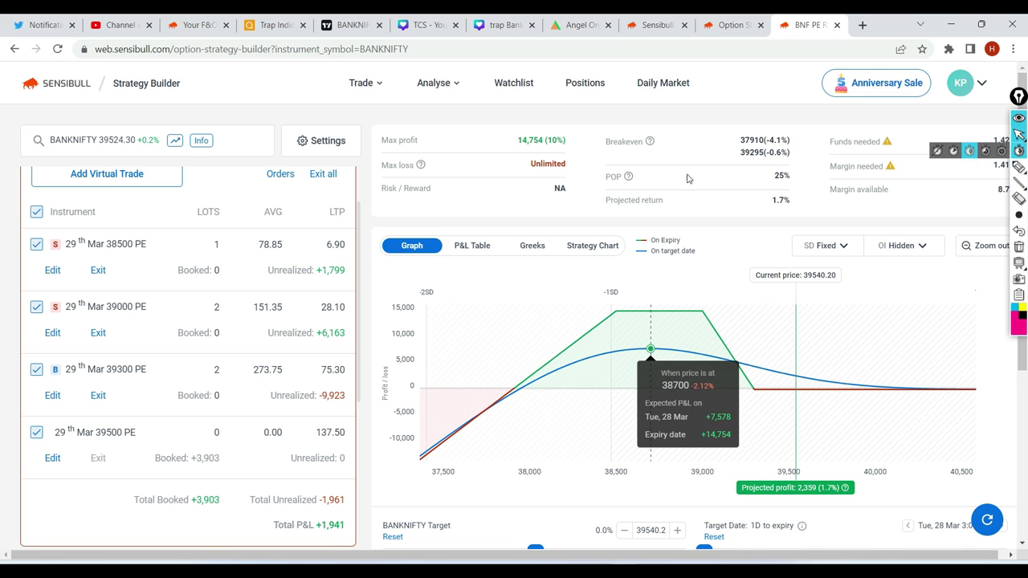
pyautogui.click(731, 24)
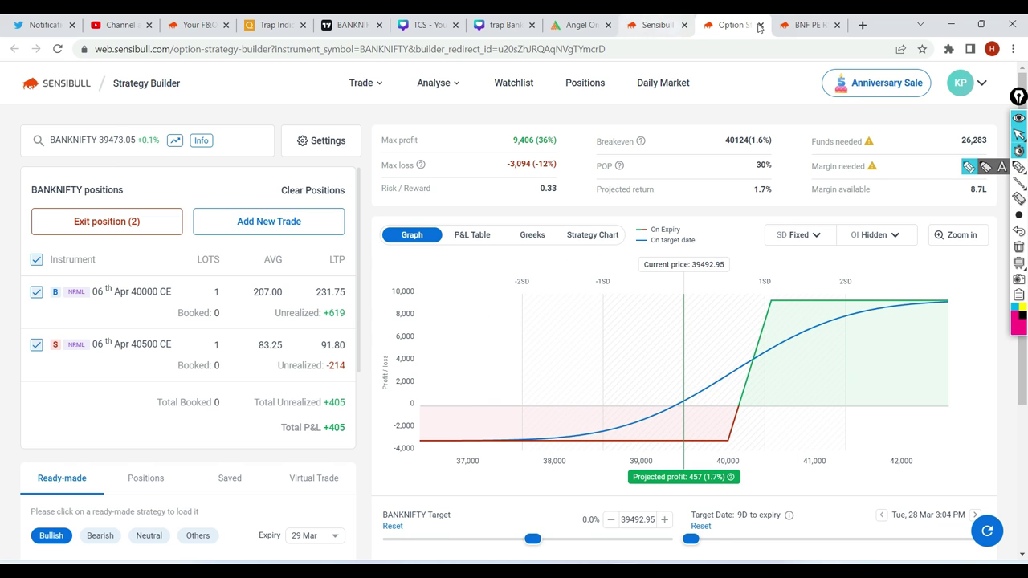
pyautogui.click(807, 24)
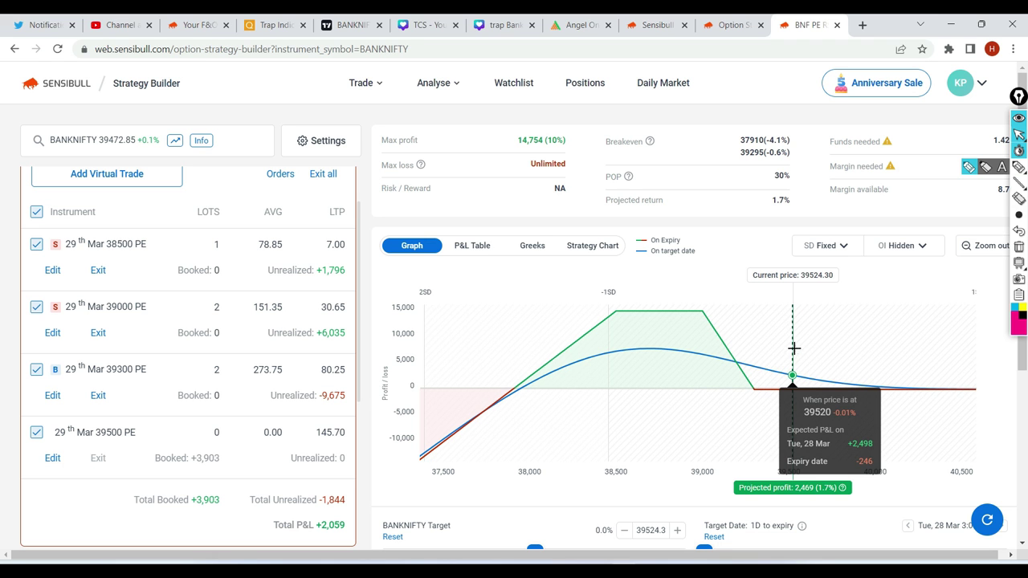
pyautogui.click(511, 27)
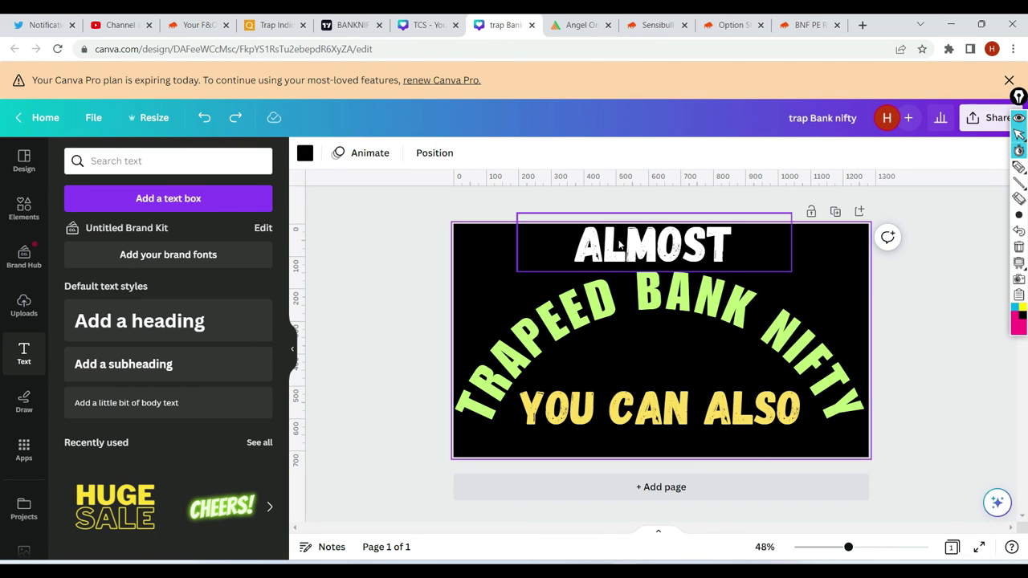
pyautogui.click(802, 27)
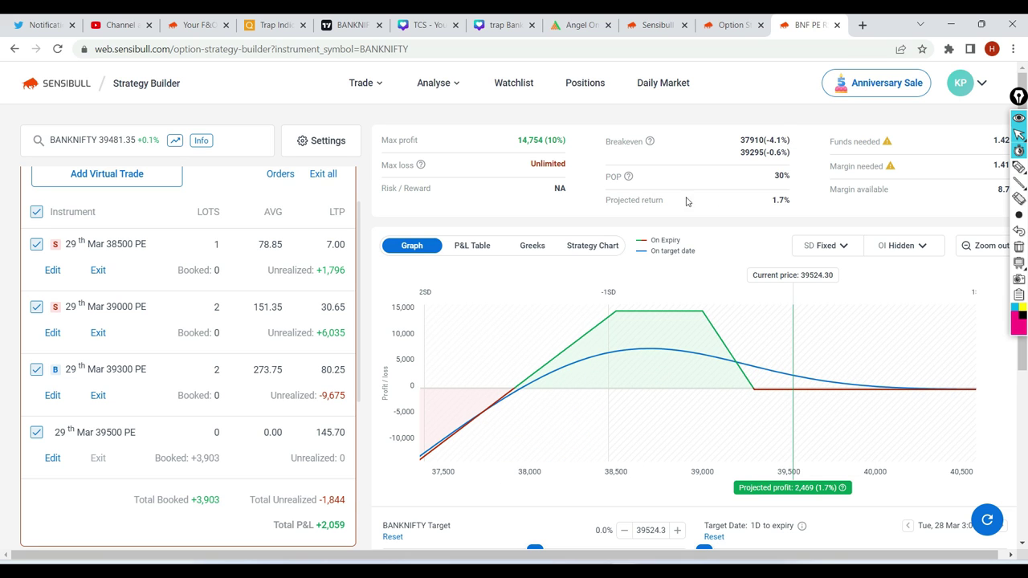
pyautogui.moveTo(526, 385)
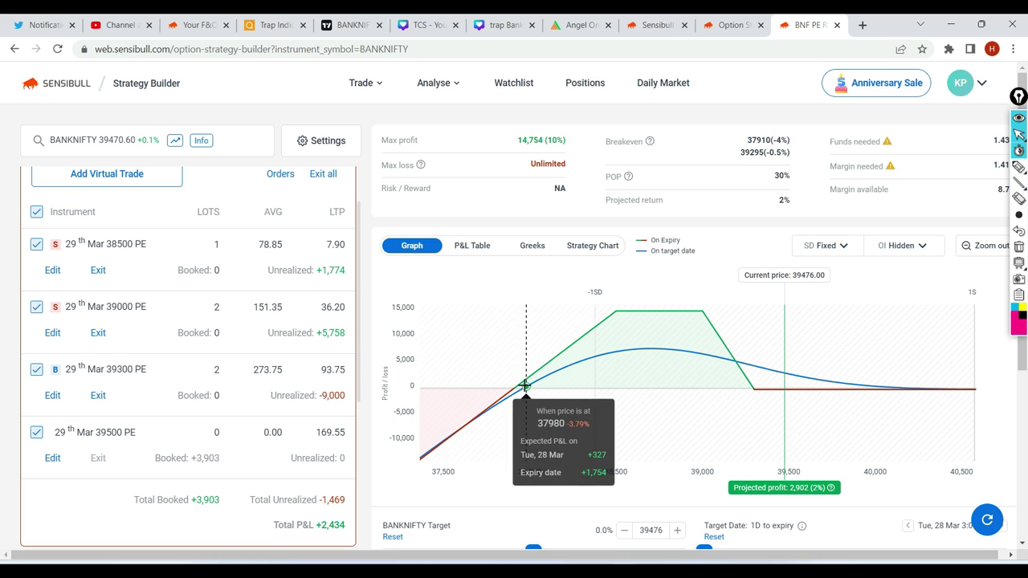
# Set the put-ratio projection's target date to Wed 29 Mar, 09:15 AM.
pyautogui.click(947, 527)
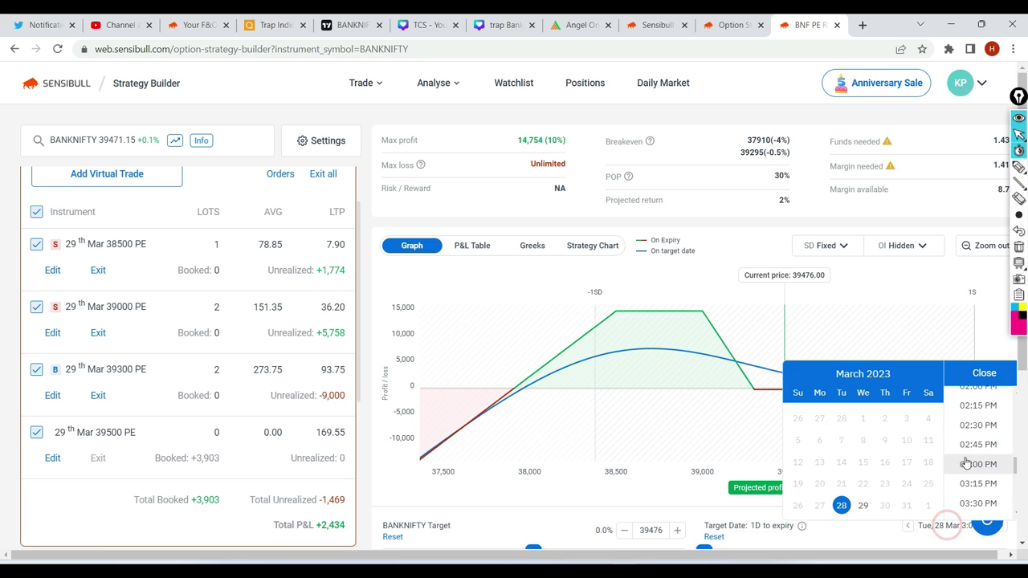
pyautogui.click(862, 505)
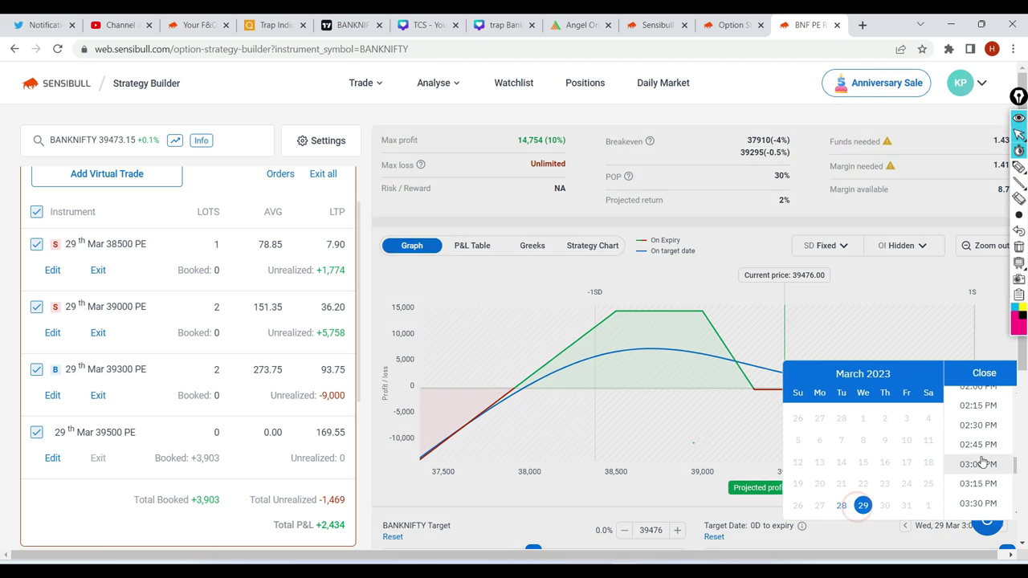
pyautogui.scroll(2, 979, 458)
pyautogui.scroll(2, 977, 459)
pyautogui.scroll(2, 977, 459)
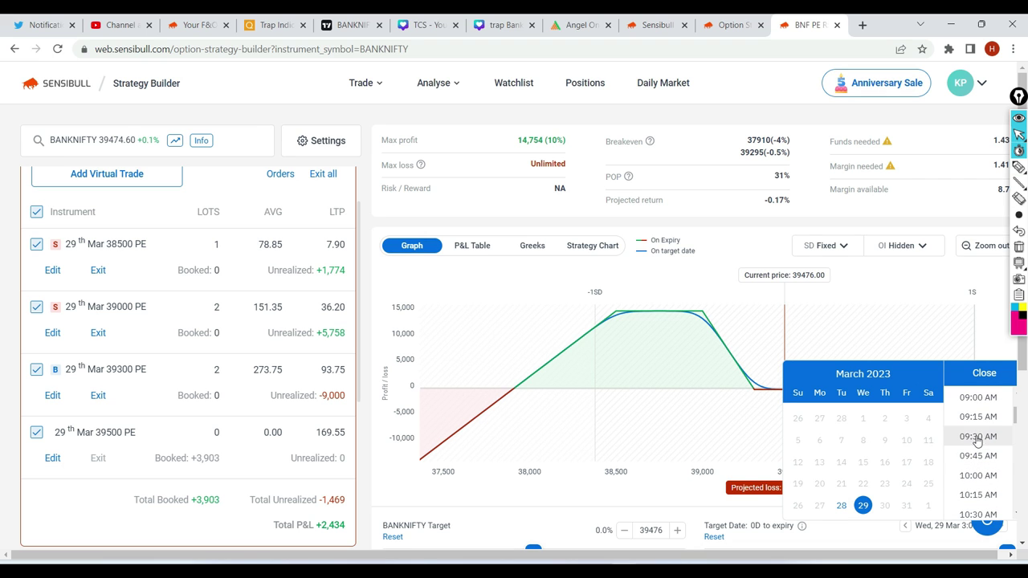
pyautogui.scroll(1, 977, 450)
pyautogui.click(959, 417)
pyautogui.moveTo(575, 409)
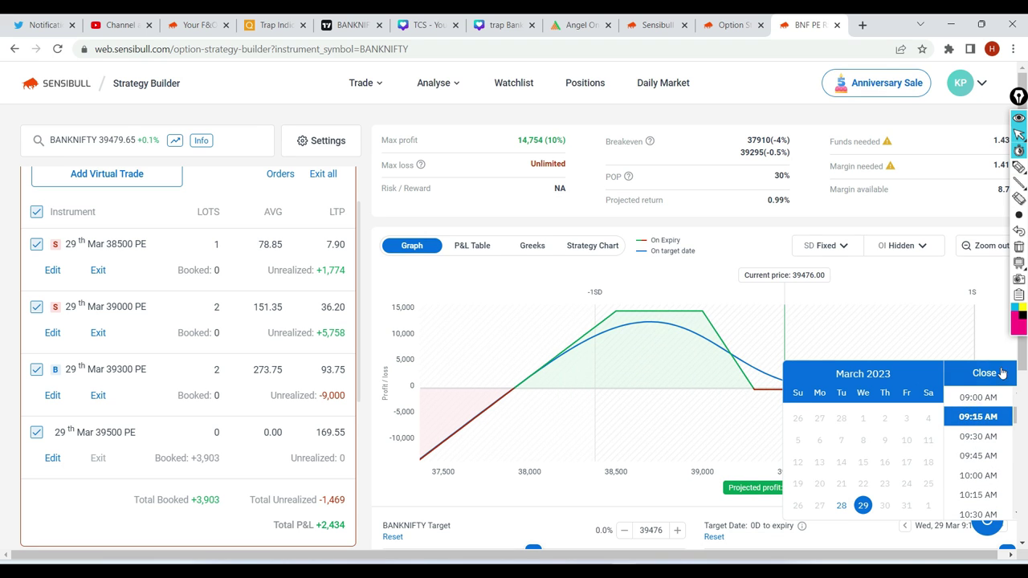
pyautogui.click(992, 375)
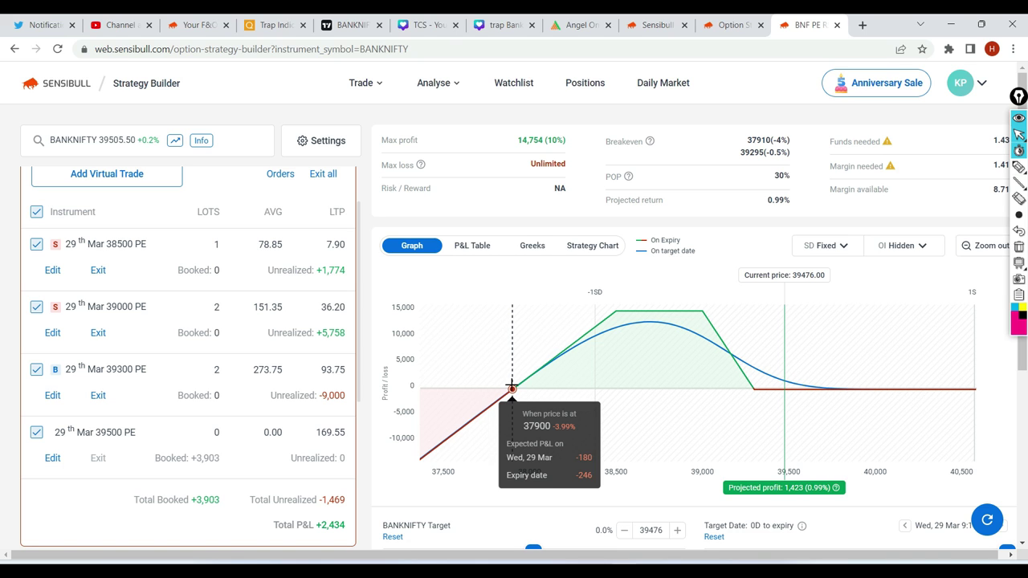
# Zoom into the put-ratio payoff graph, then widen it to roughly 37,000–42,000.
pyautogui.click(1016, 169)
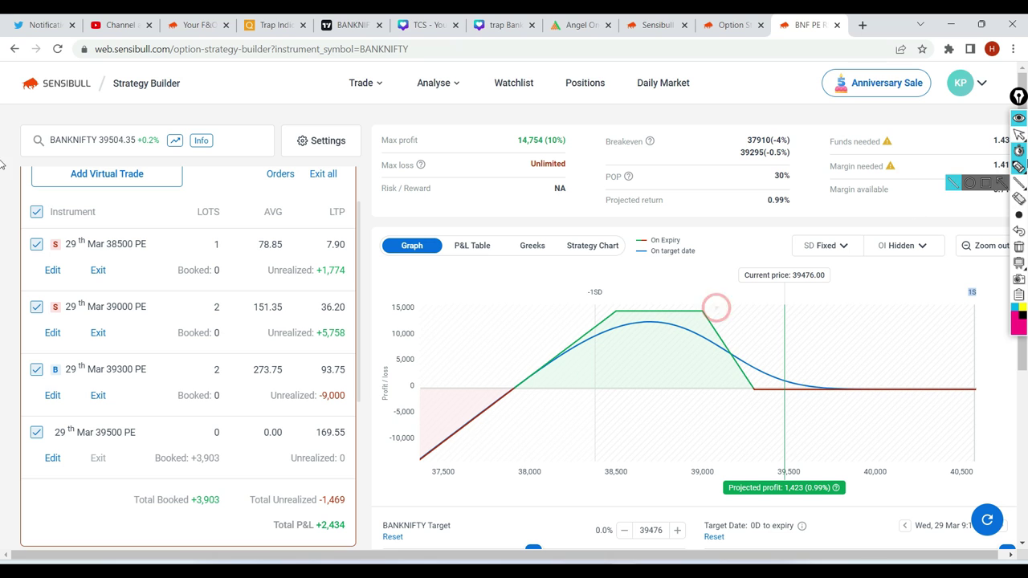
pyautogui.click(1018, 167)
pyautogui.moveTo(716, 460)
pyautogui.mouseDown()
pyautogui.moveTo(827, 305)
pyautogui.moveTo(840, 461)
pyautogui.mouseUp()
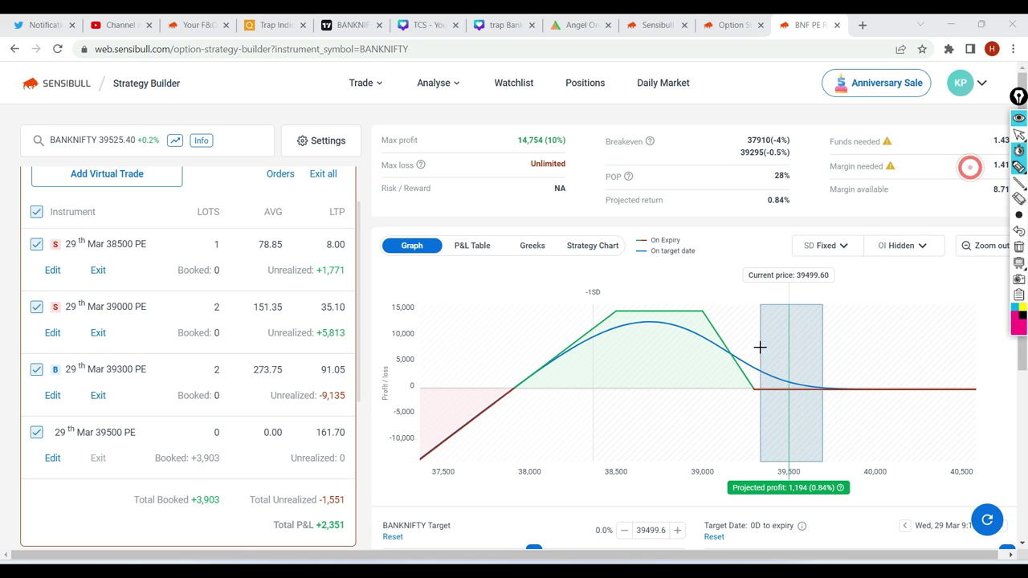
pyautogui.moveTo(822, 344); pyautogui.dragTo(826, 343)
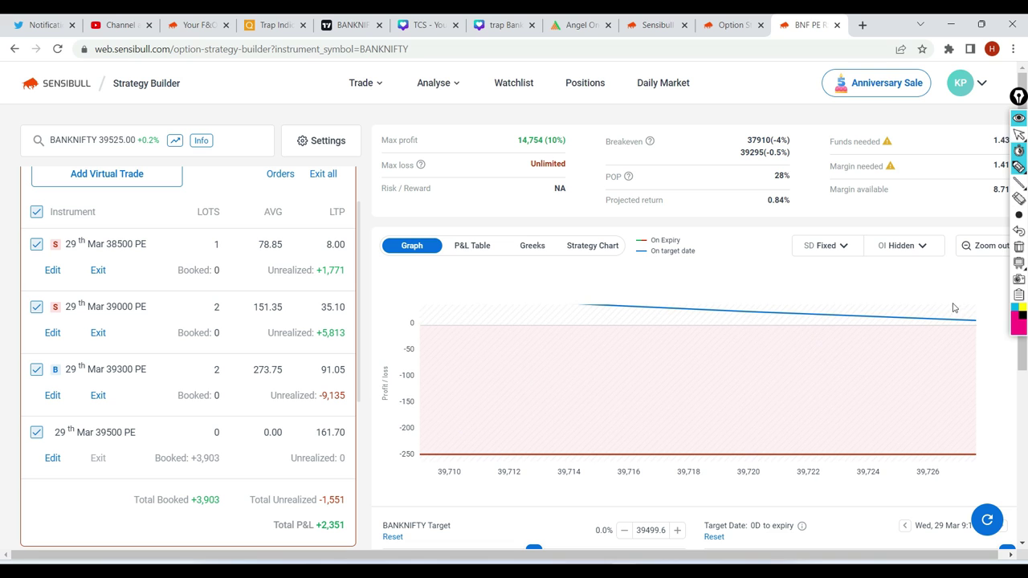
pyautogui.click(984, 245)
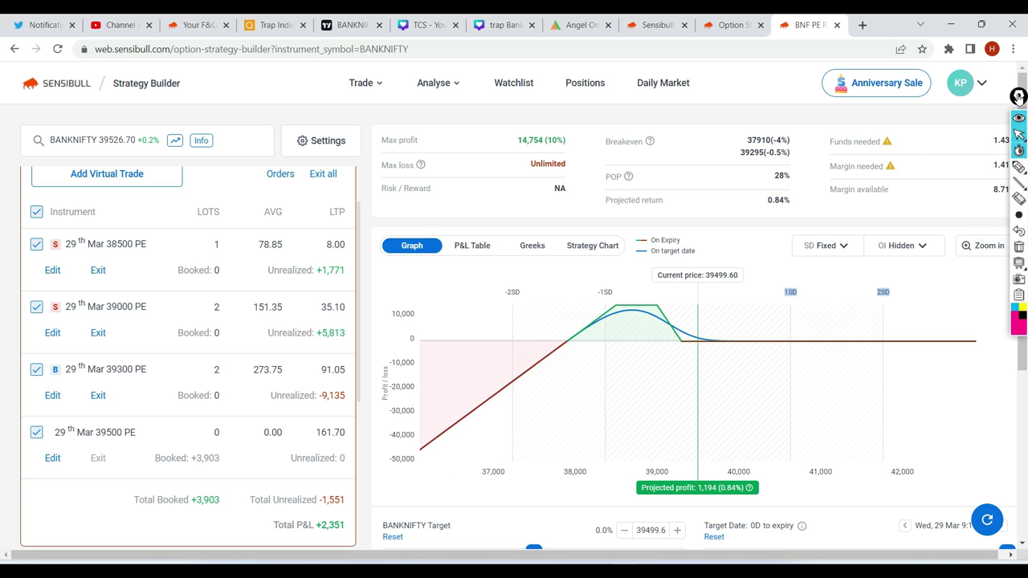
pyautogui.click(978, 189)
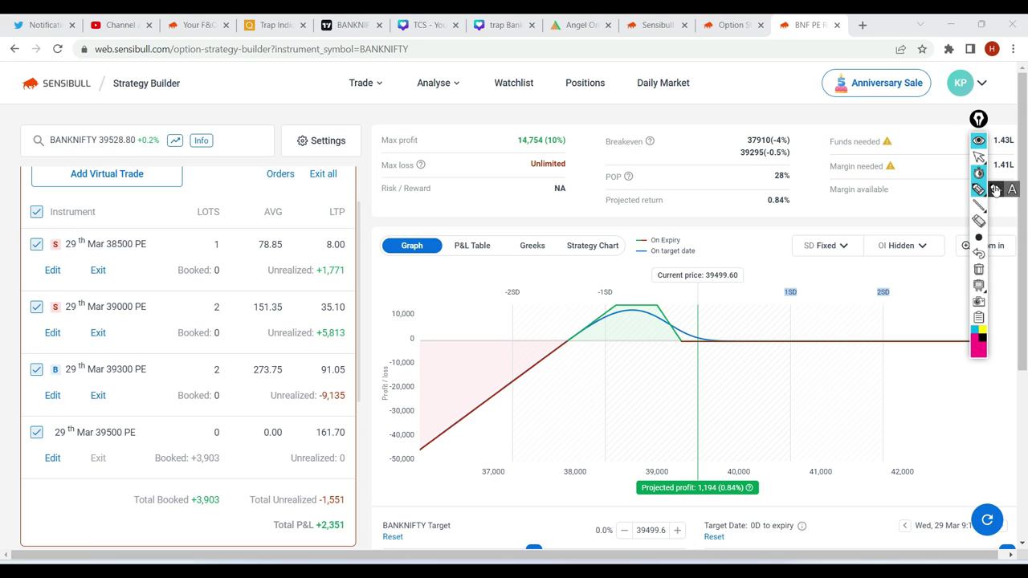
pyautogui.click(841, 264)
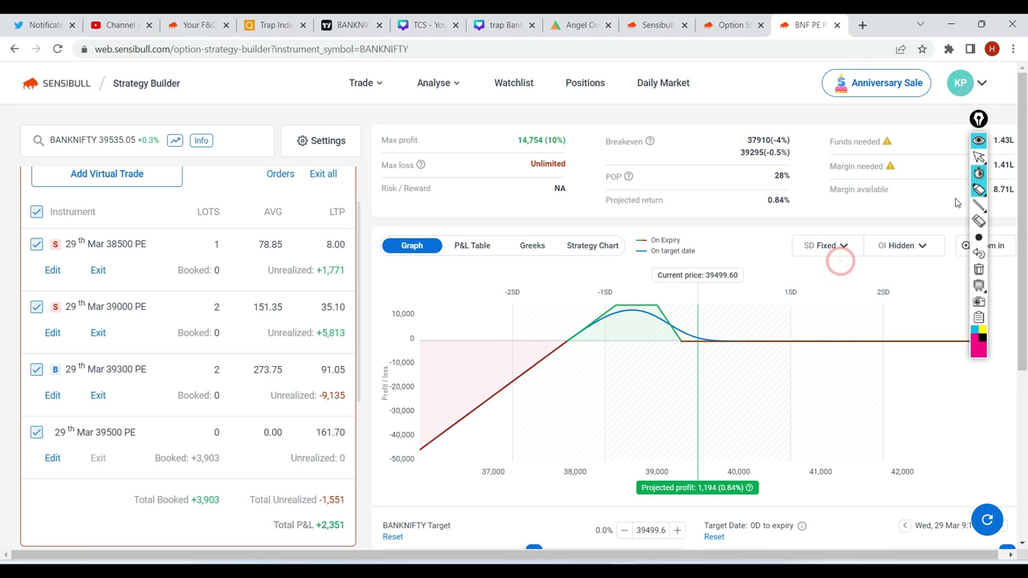
pyautogui.click(980, 190)
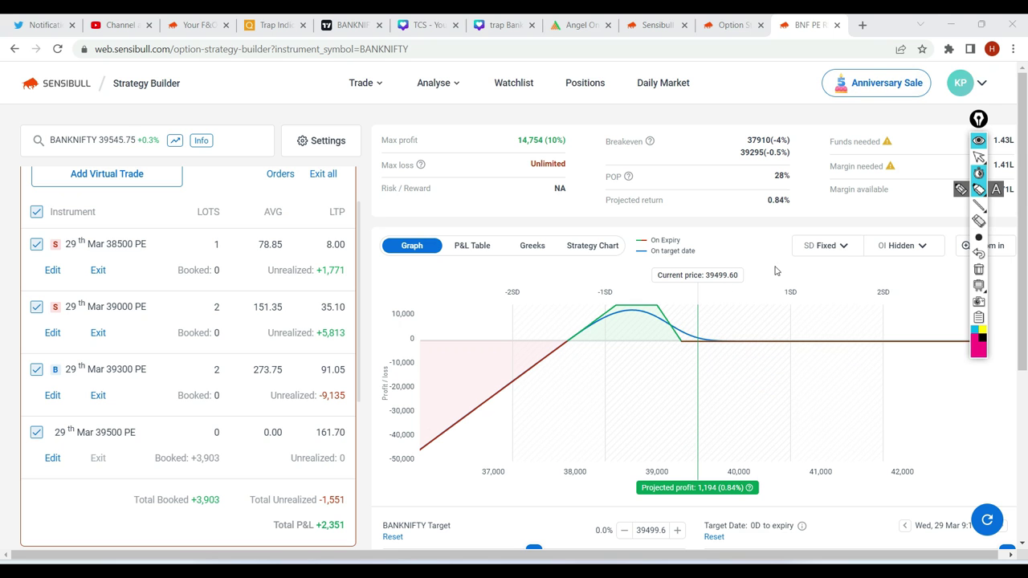
# Flip between the put-ratio and call debit spread graphs, ending on the Canva thumbnail.
pyautogui.click(732, 25)
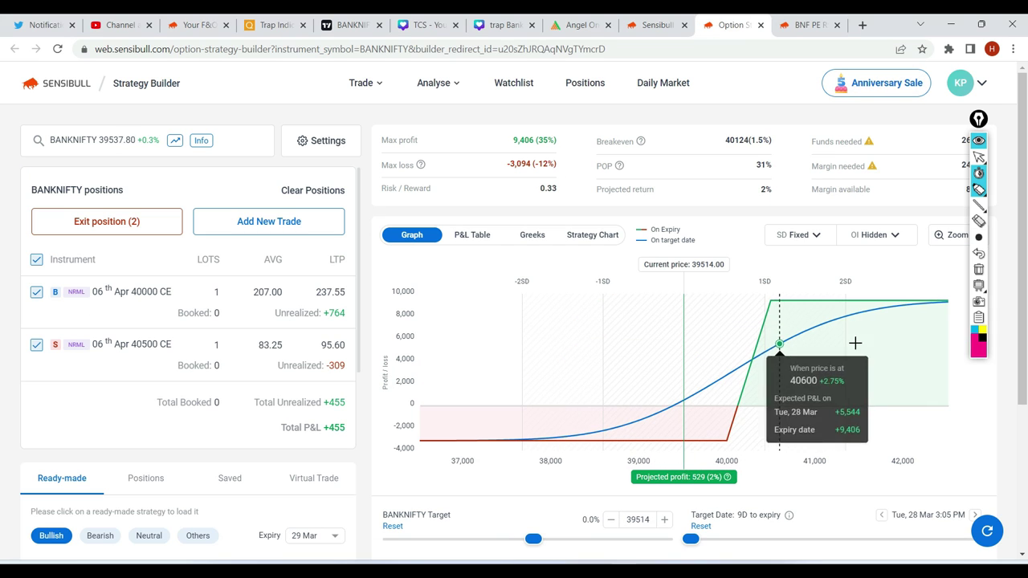
pyautogui.click(802, 25)
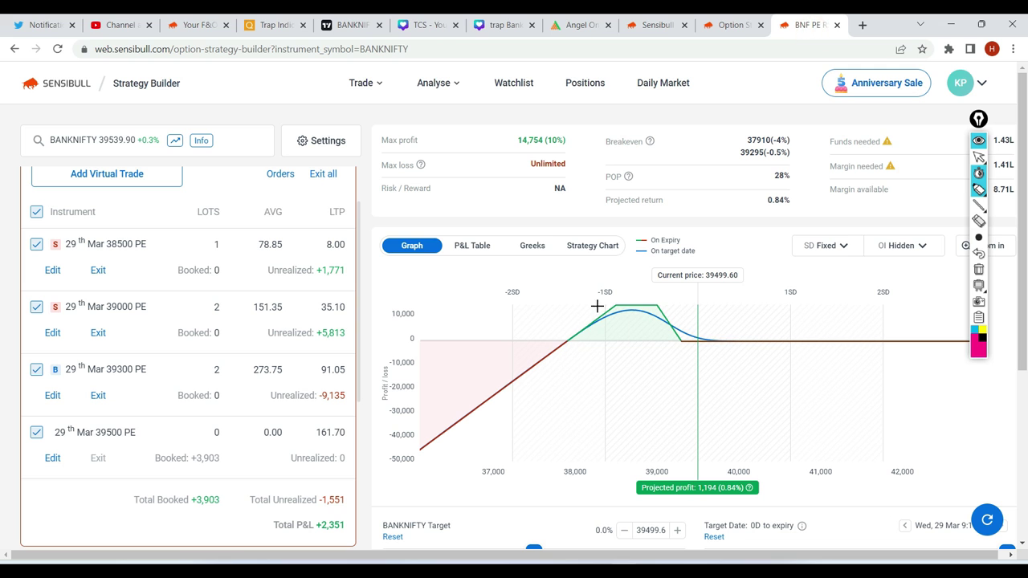
pyautogui.click(720, 24)
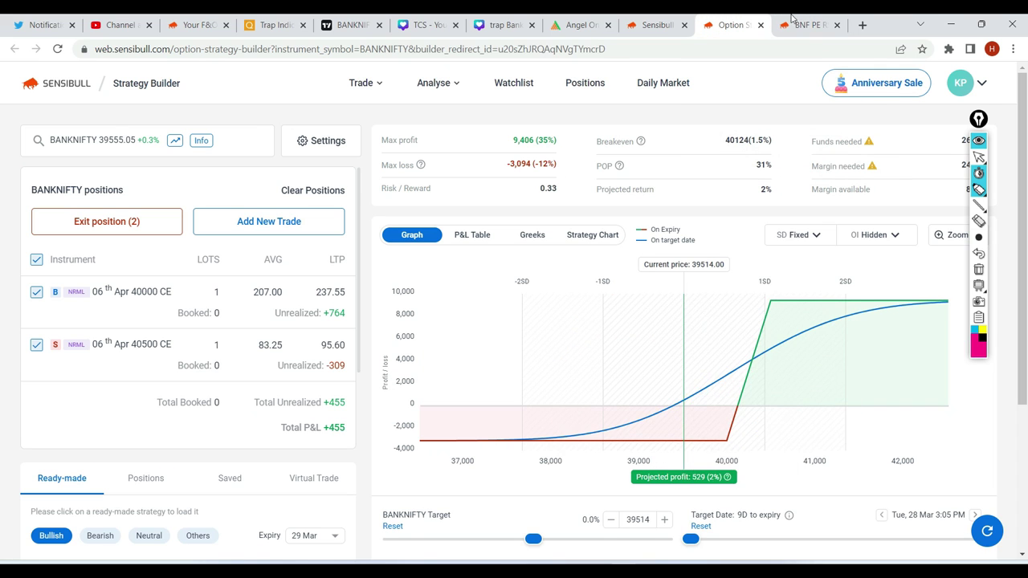
pyautogui.moveTo(698, 318)
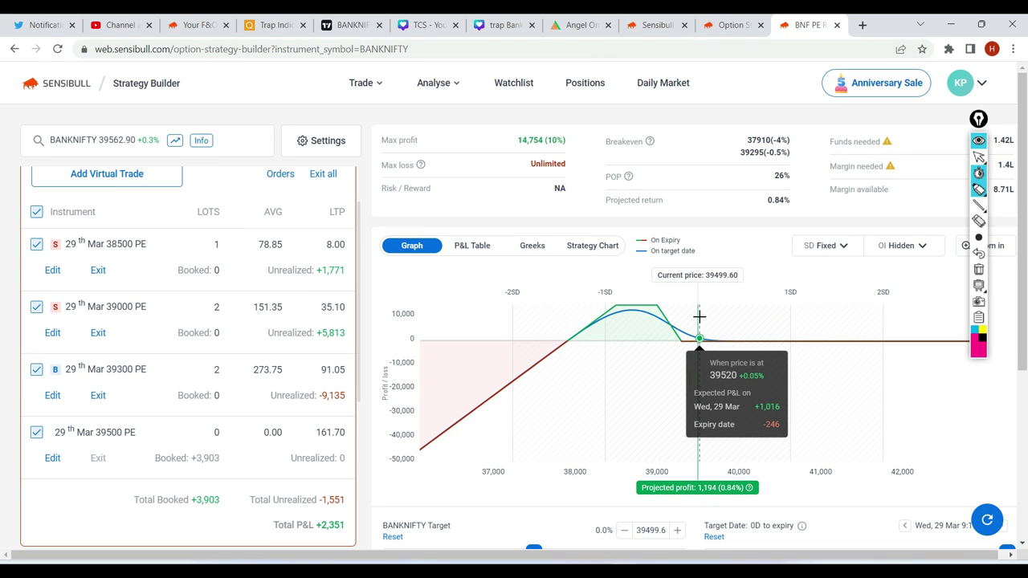
pyautogui.click(708, 22)
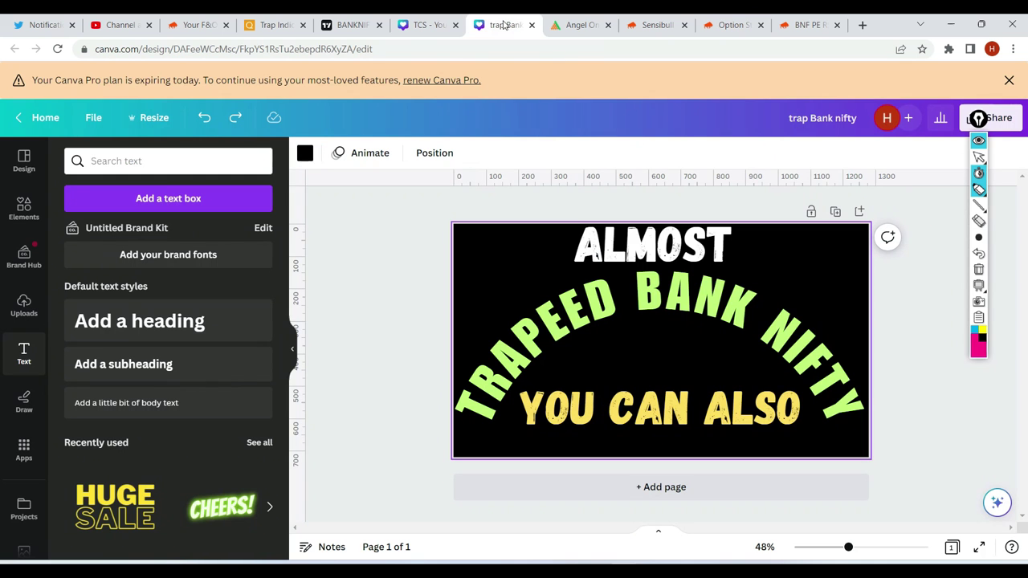
# Bring the Canva Bank Nifty thumbnail design back on screen.
pyautogui.click(502, 25)
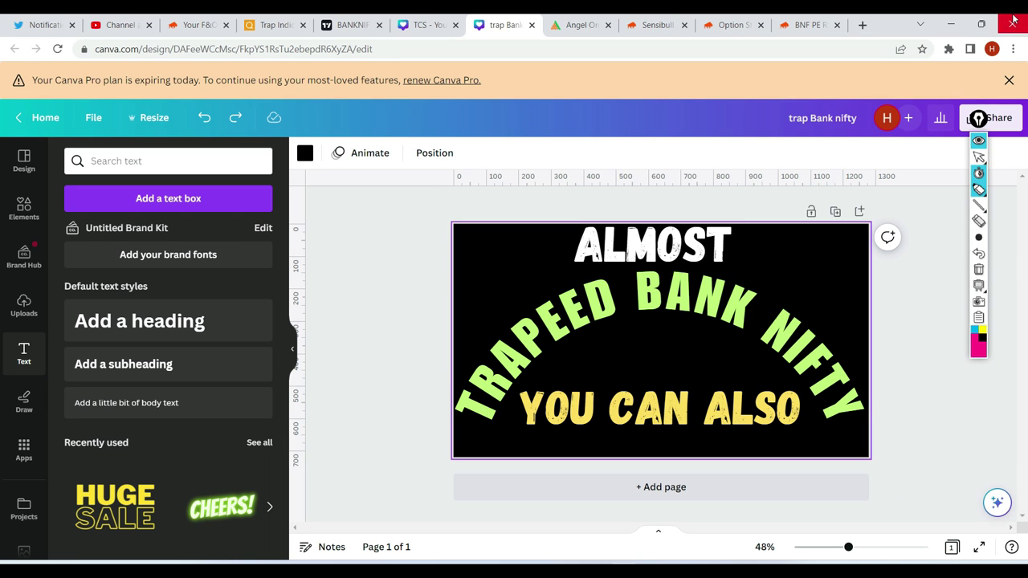
pyautogui.click(790, 27)
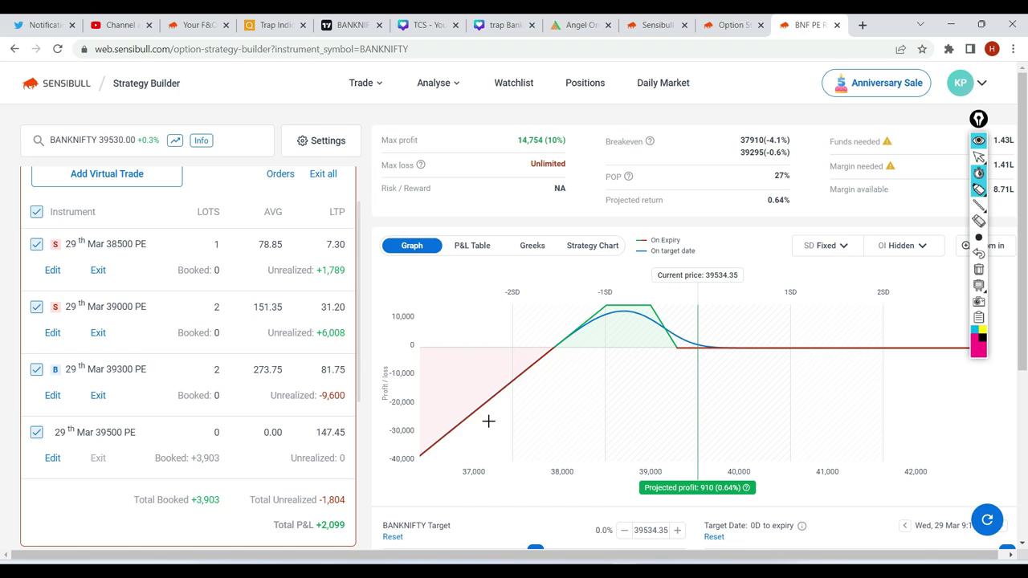